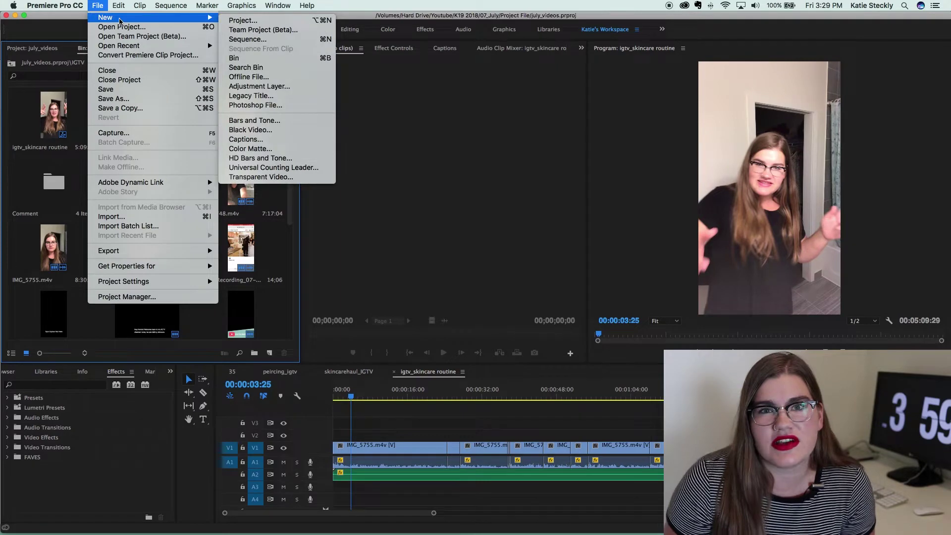
Step: Create a new sequence from the DSLR 1080p30 preset, named 'Vertical Test Sequence'
{"action": "left_click", "coordinate": [259, 43]}
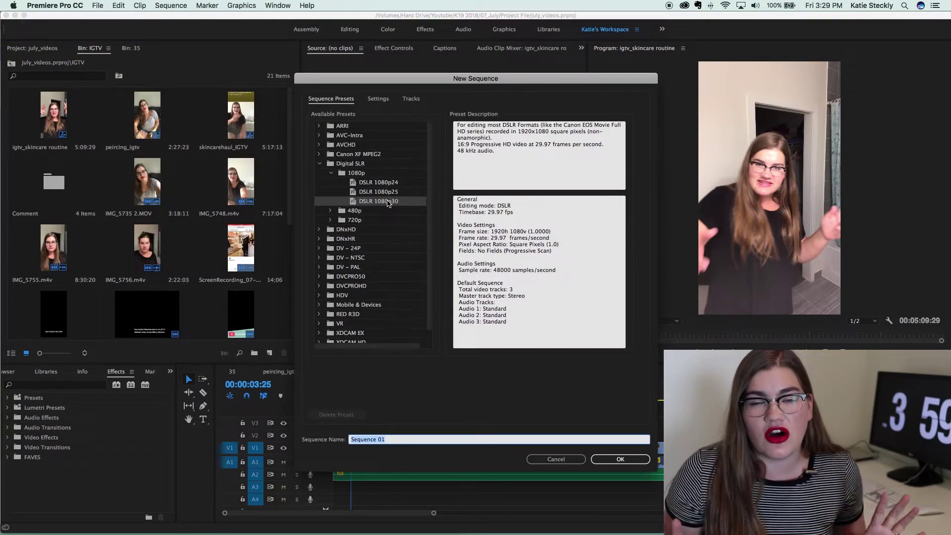
{"action": "left_click", "coordinate": [622, 460]}
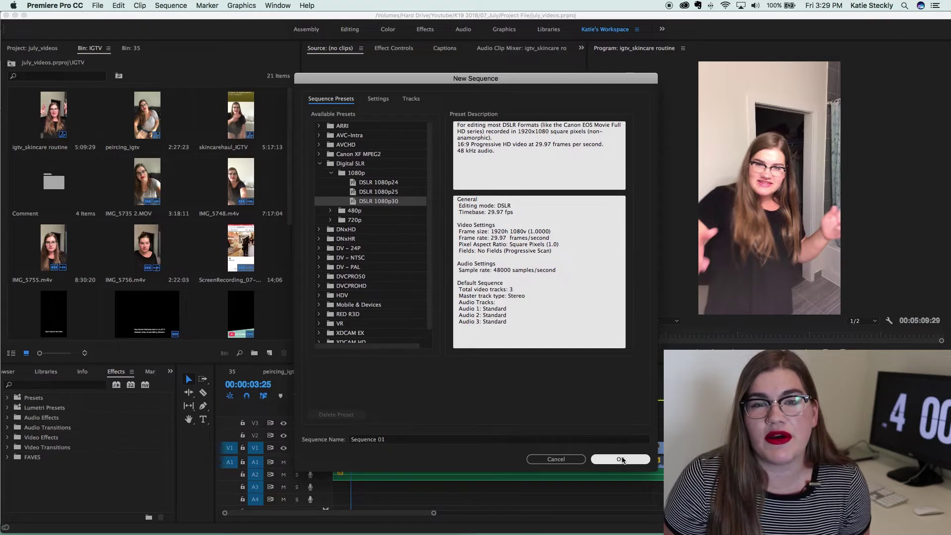
{"action": "left_click", "coordinate": [398, 440]}
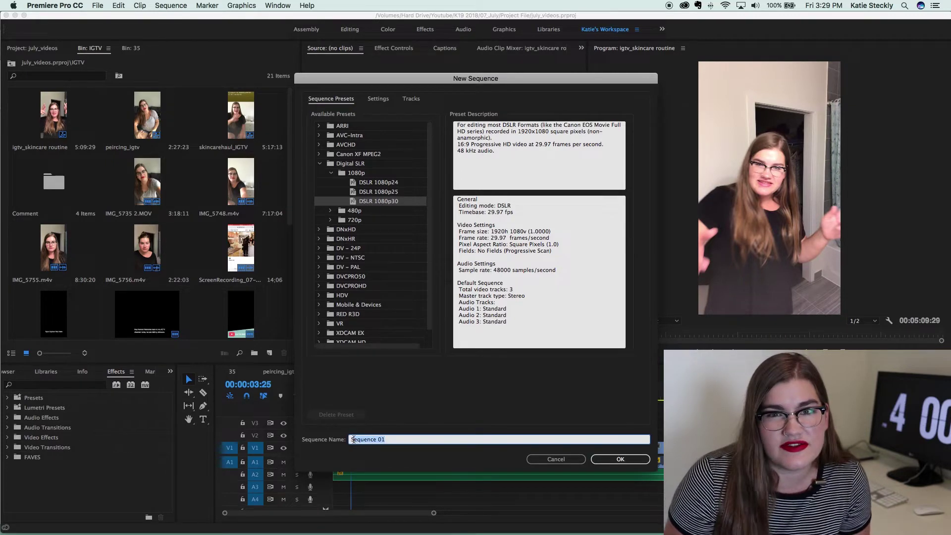
{"action": "type", "text": "Vertical Tes"}
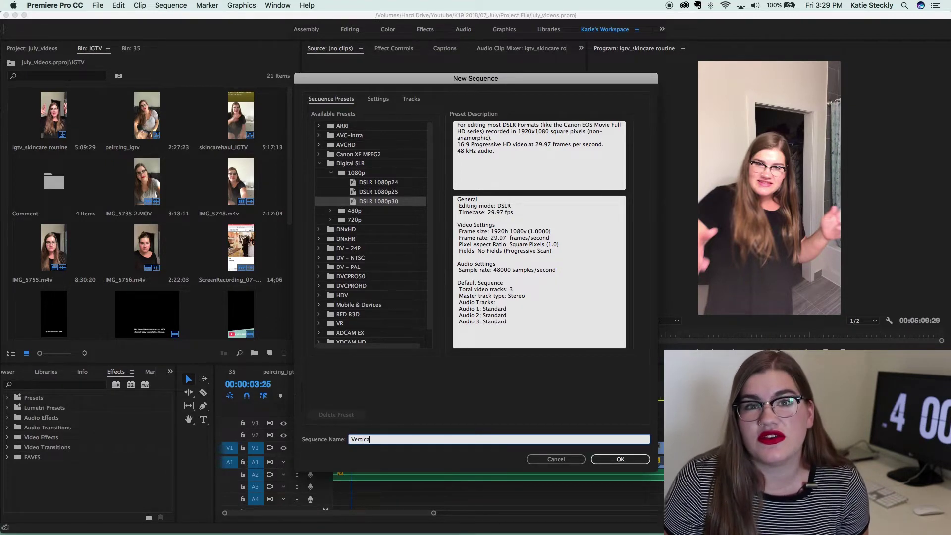
{"action": "type", "text": "t Sequence"}
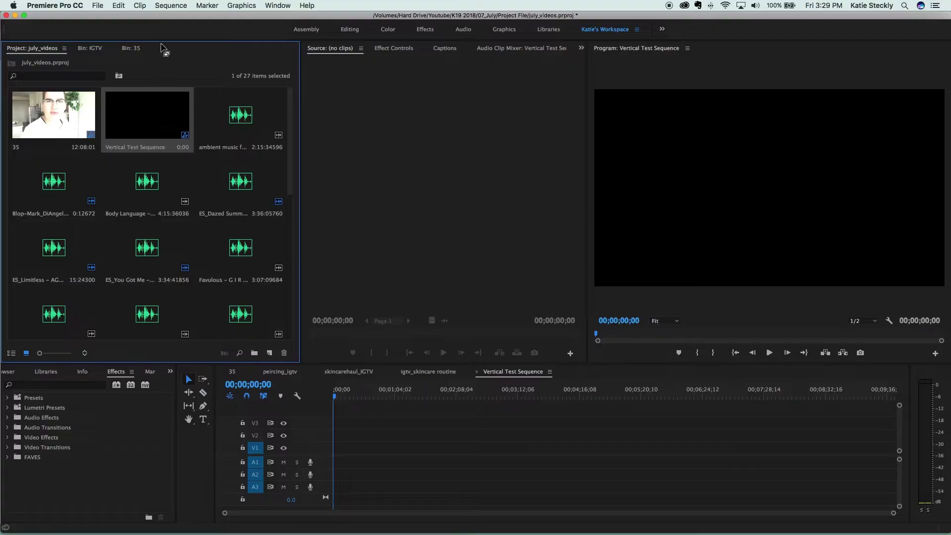
Step: Change the sequence frame size to 1080 horizontal by 1920 vertical in Sequence Settings
{"action": "left_click", "coordinate": [170, 5]}
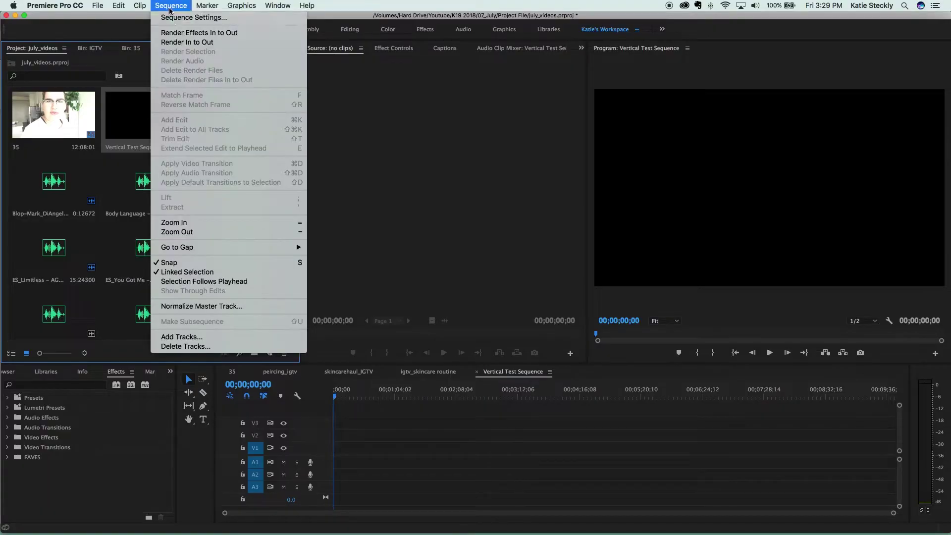
{"action": "left_click", "coordinate": [172, 19]}
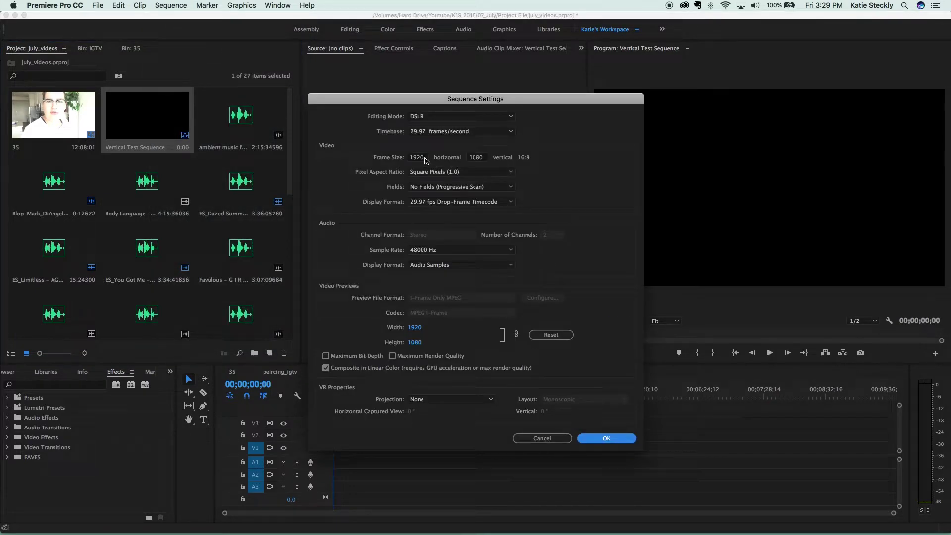
{"action": "left_click", "coordinate": [424, 158]}
{"action": "type", "text": "10"}
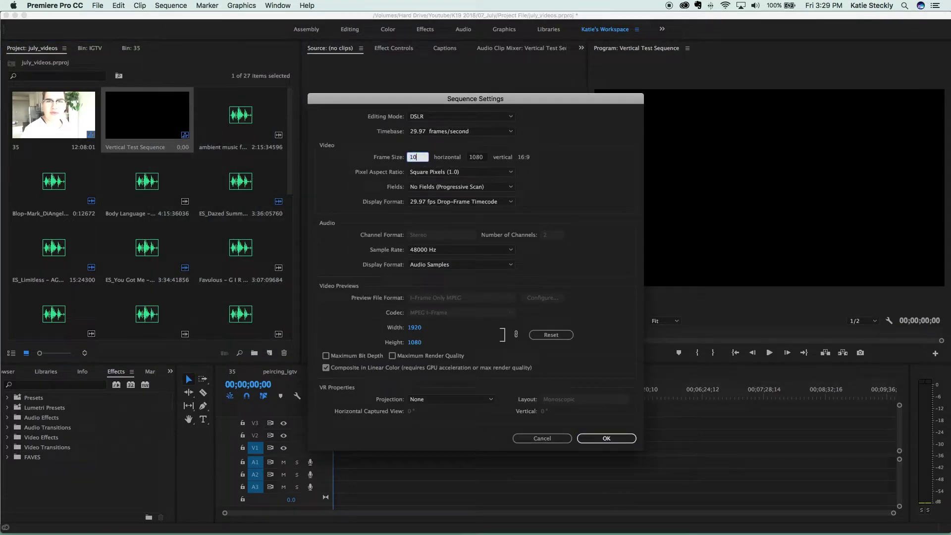
{"action": "left_click", "coordinate": [484, 158]}
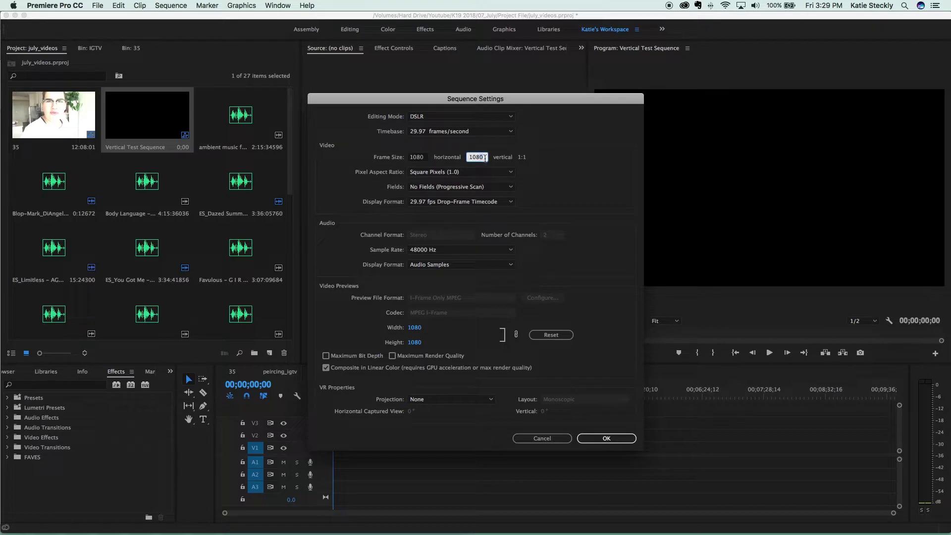
{"action": "type", "text": "1"}
{"action": "left_click", "coordinate": [533, 184]}
{"action": "left_click", "coordinate": [599, 440]}
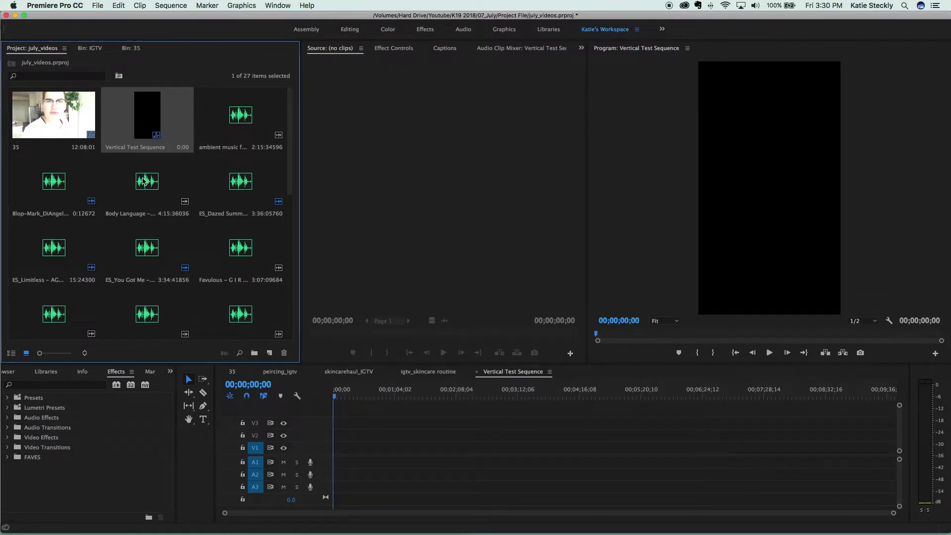
Step: Drop MAH06895.MP4 from bin 35 onto V1, keep existing sequence settings, and preview at 00;00;11;10
{"action": "scroll", "coordinate": [143, 181], "scroll_direction": "down", "scroll_amount": 5}
{"action": "left_click", "coordinate": [94, 49]}
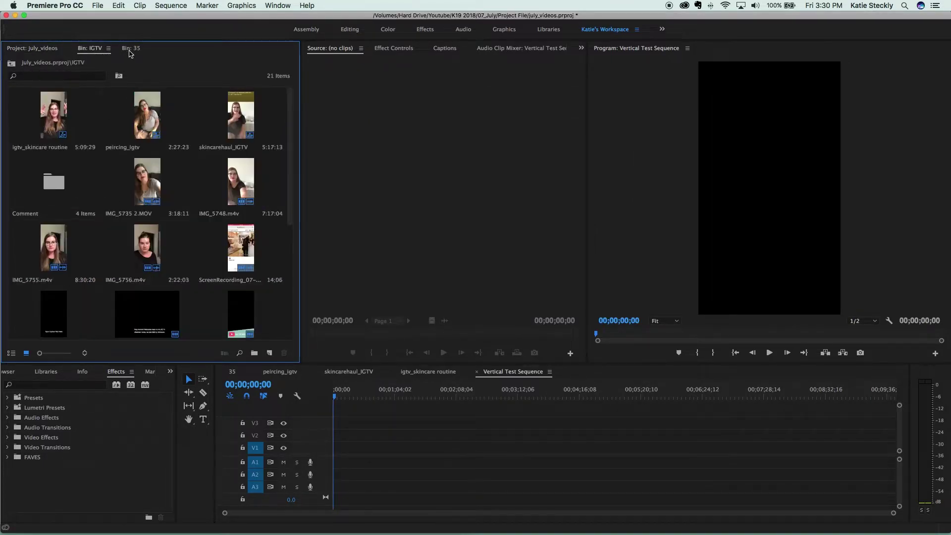
{"action": "left_click", "coordinate": [133, 50]}
{"action": "left_click_drag", "start_coordinate": [147, 182], "coordinate": [347, 451]}
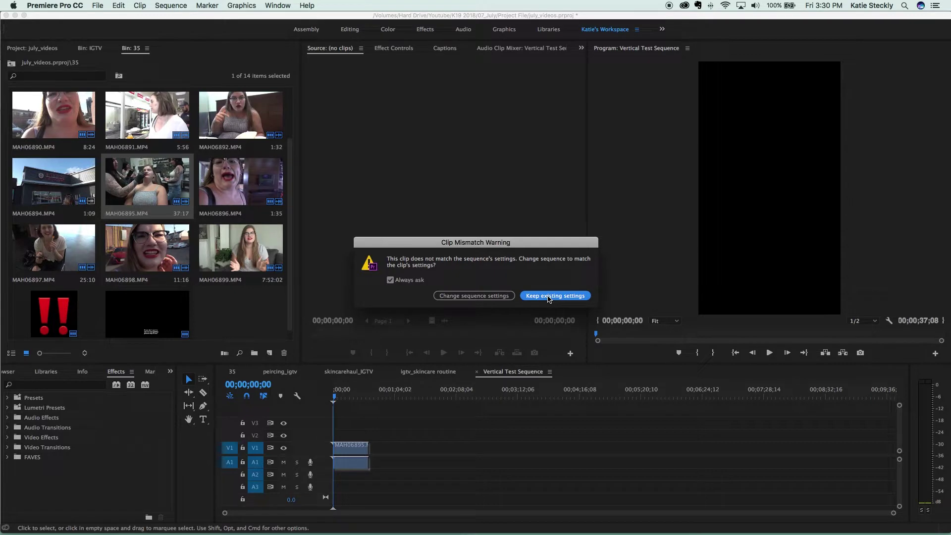
{"action": "left_click", "coordinate": [549, 295]}
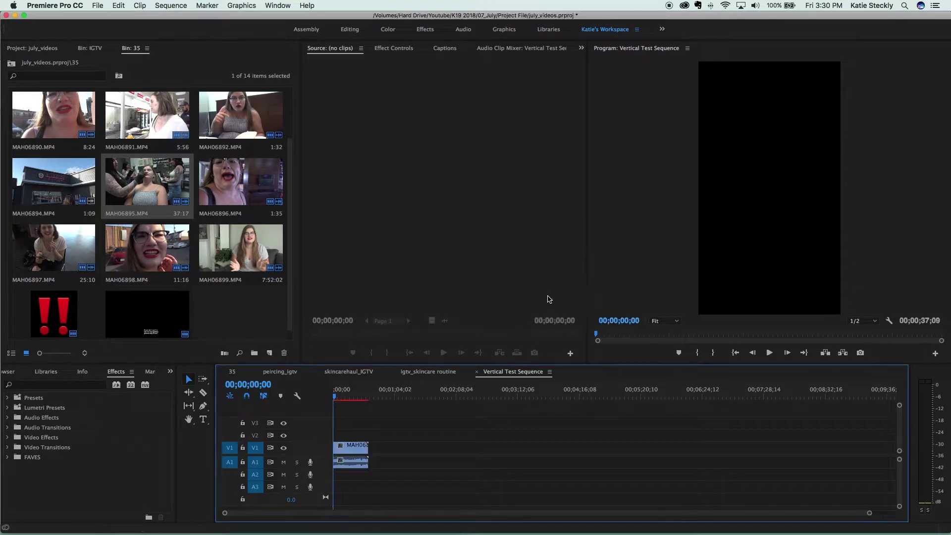
{"action": "left_click", "coordinate": [342, 394]}
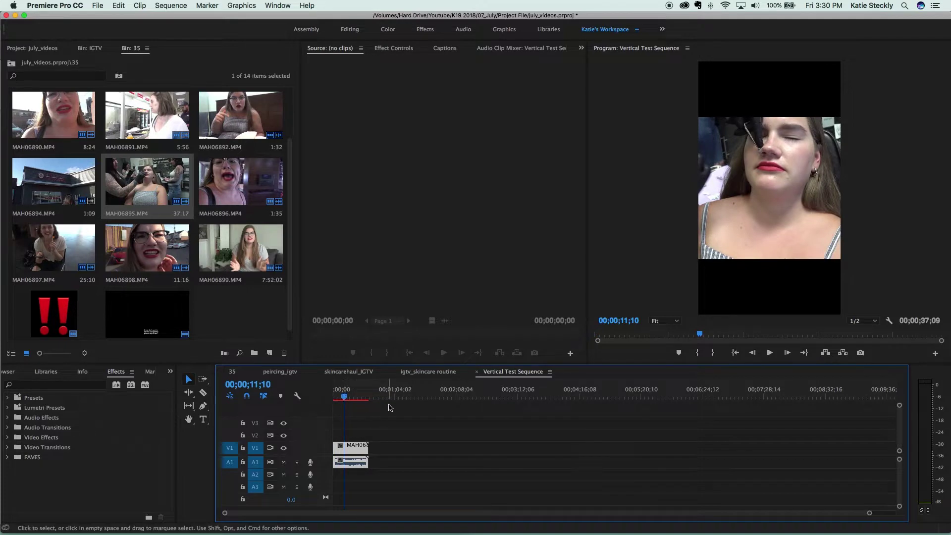
Step: Set the MAH06895 clip's Motion scale to 55 in Effect Controls
{"action": "left_click", "coordinate": [402, 49]}
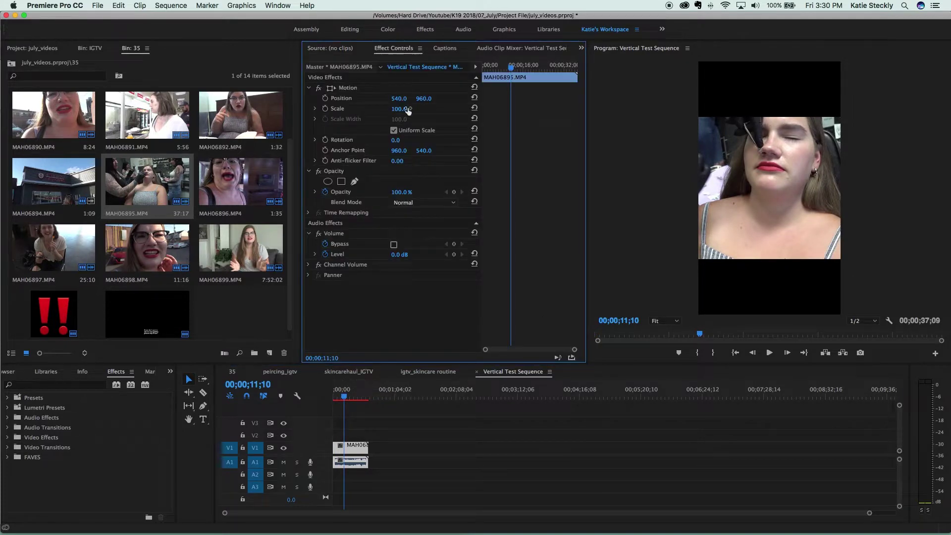
{"action": "left_click_drag", "start_coordinate": [402, 112], "coordinate": [447, 112]}
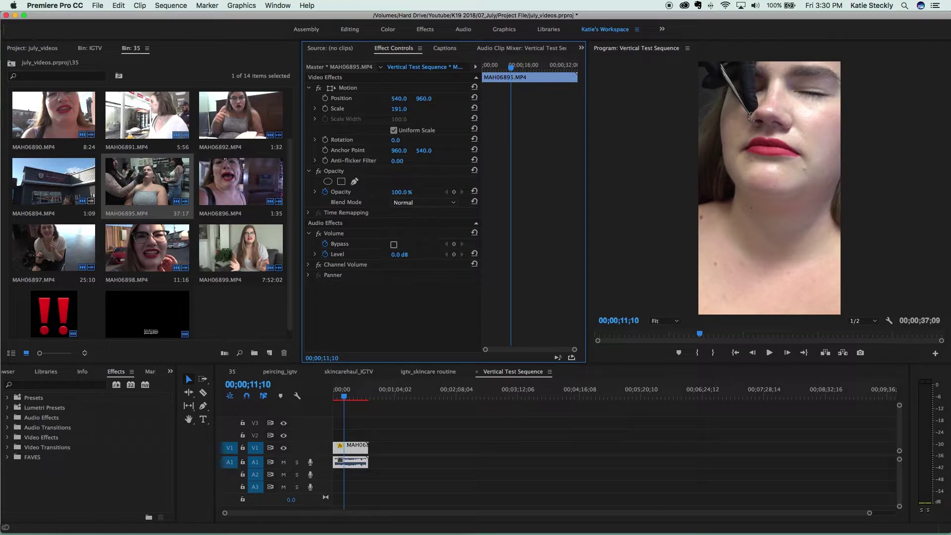
{"action": "left_click", "coordinate": [399, 108]}
{"action": "type", "text": "95"}
{"action": "key", "text": "Return"}
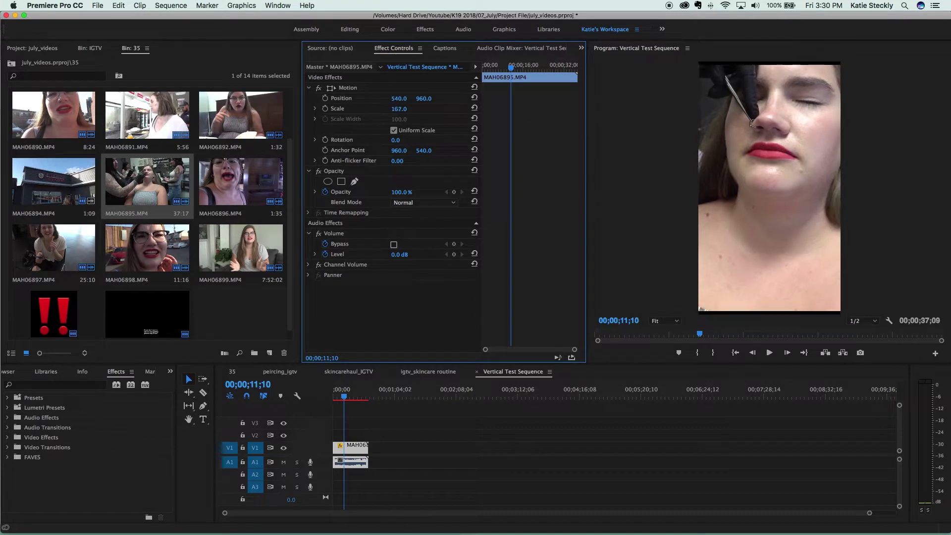
{"action": "left_click_drag", "start_coordinate": [399, 108], "coordinate": [378, 108]}
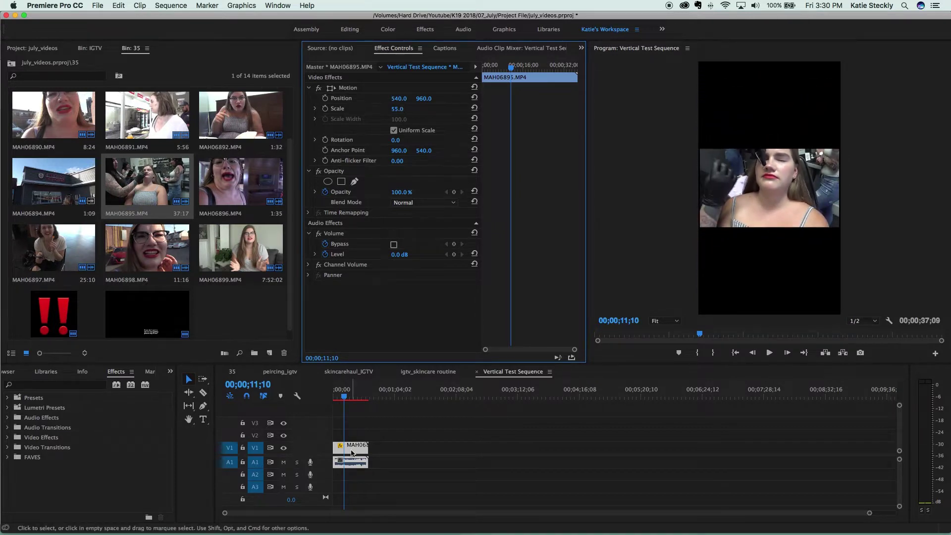
Step: Move the MAH06895 clip up from V1 to track V2
{"action": "left_click", "coordinate": [354, 453]}
{"action": "left_click_drag", "start_coordinate": [356, 451], "coordinate": [355, 435]}
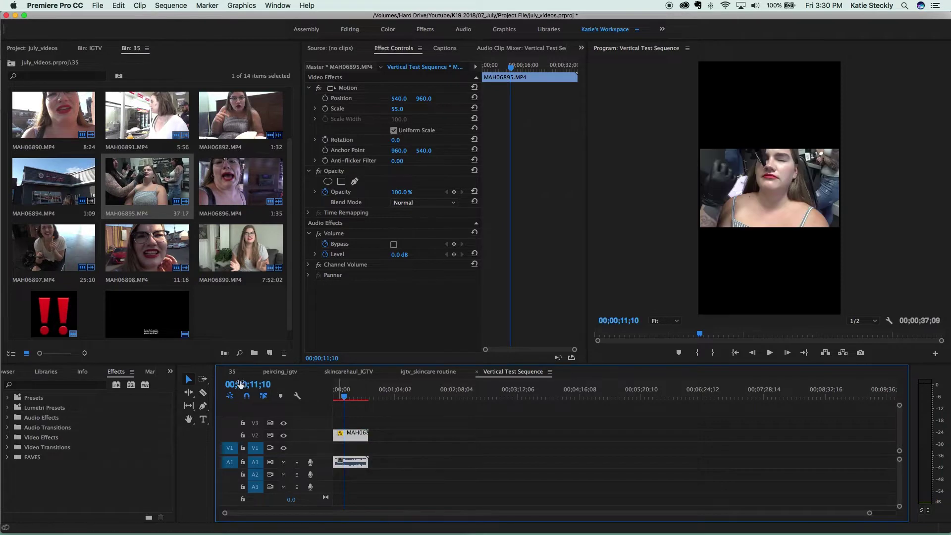
{"action": "left_click", "coordinate": [267, 356]}
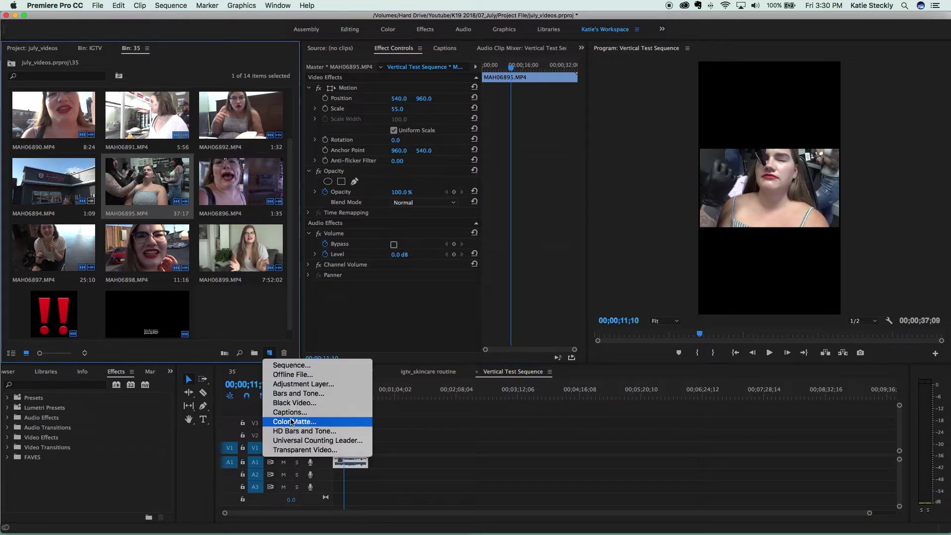
Step: Create a white 1080×1920 Color Matte and lay it on V1 beneath the clip
{"action": "left_click", "coordinate": [294, 421]}
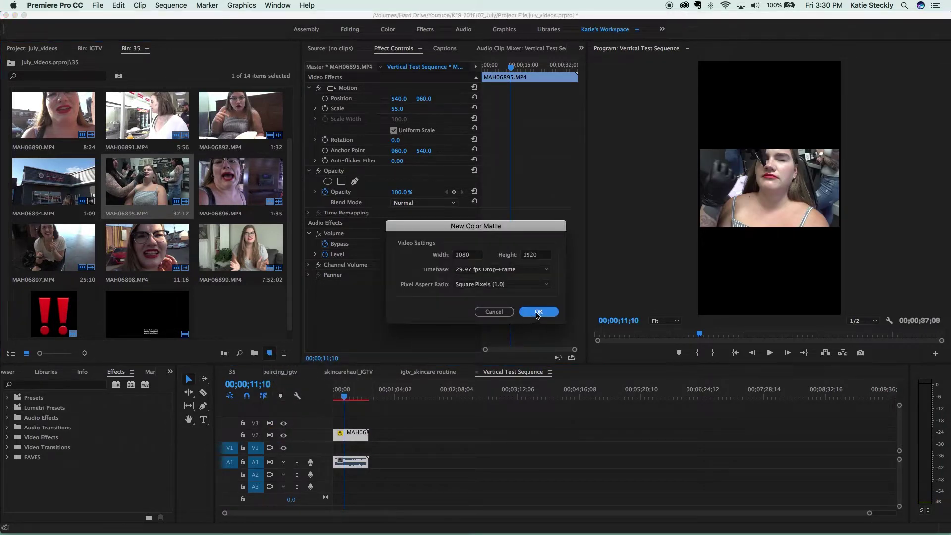
{"action": "left_click", "coordinate": [539, 312]}
{"action": "left_click", "coordinate": [582, 124]}
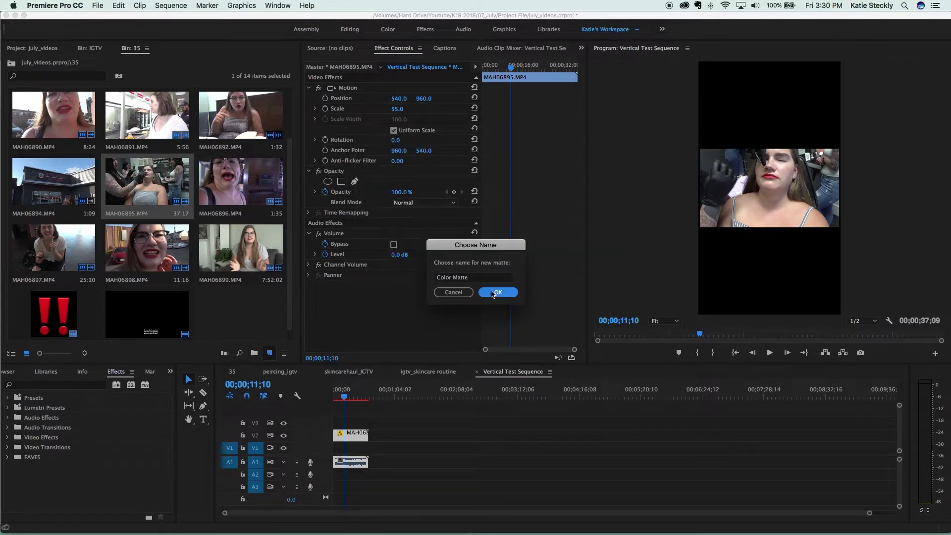
{"action": "left_click", "coordinate": [497, 292]}
{"action": "left_click_drag", "start_coordinate": [291, 386], "coordinate": [368, 447]}
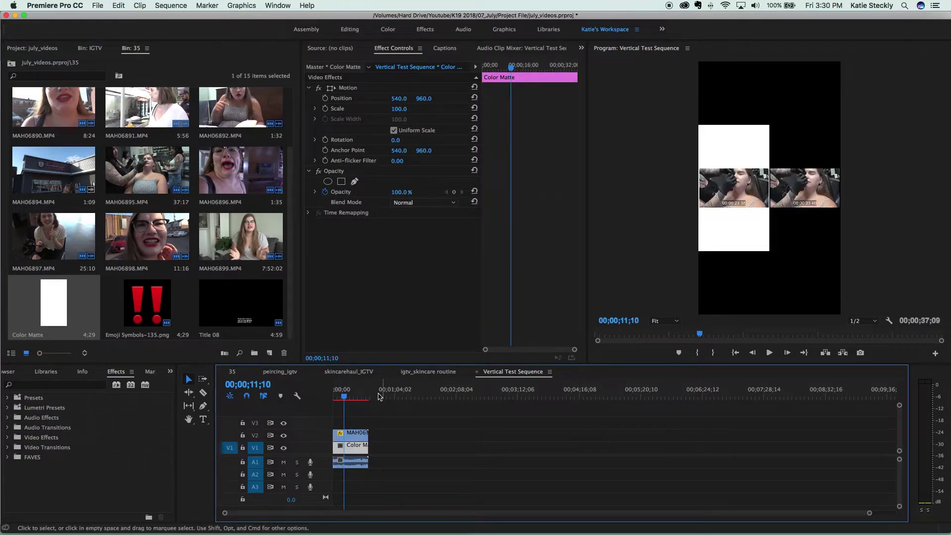
{"action": "left_click", "coordinate": [356, 399]}
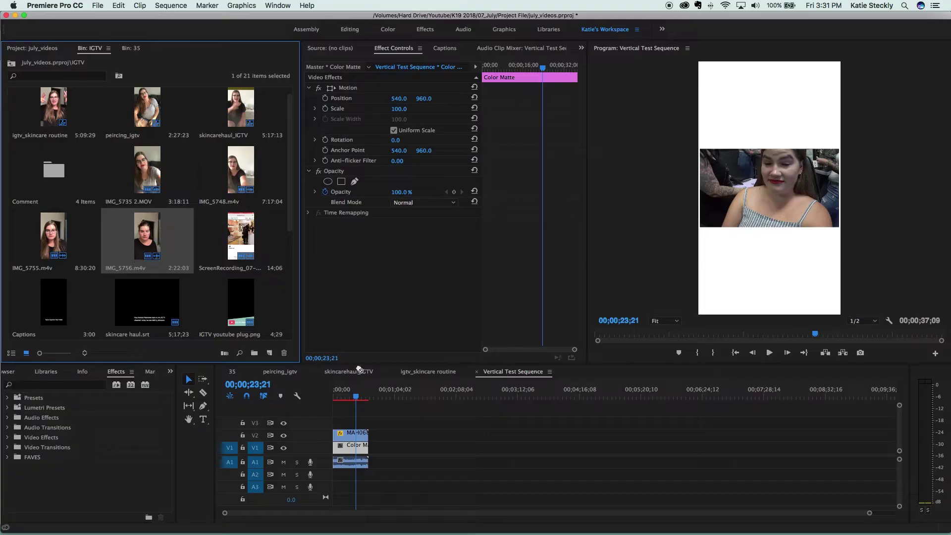
Step: Drag MAH06895.MP4 from bin 35 into the empty sequence's first video track
{"action": "left_click_drag", "start_coordinate": [357, 370], "coordinate": [384, 444]}
{"action": "left_click_drag", "start_coordinate": [391, 399], "coordinate": [393, 400]}
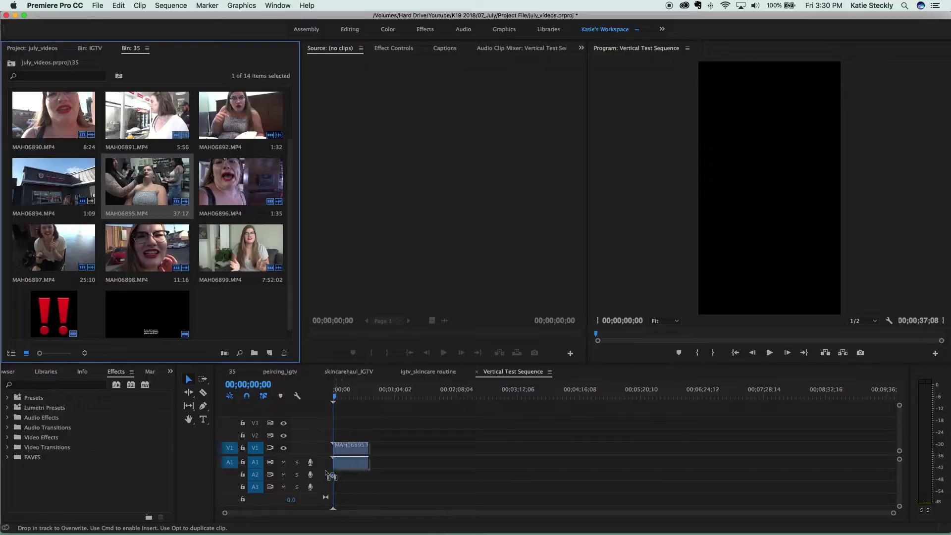
Step: Drop MAH06895.MP4 on V1/A1 and choose Keep existing settings at the mismatch warning
{"action": "left_click_drag", "start_coordinate": [331, 471], "coordinate": [332, 470]}
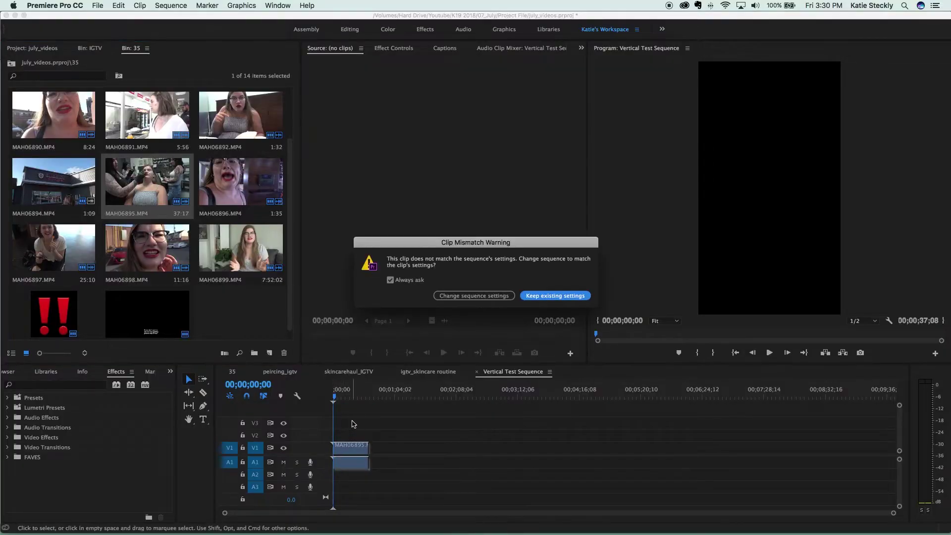
{"action": "left_click", "coordinate": [548, 296]}
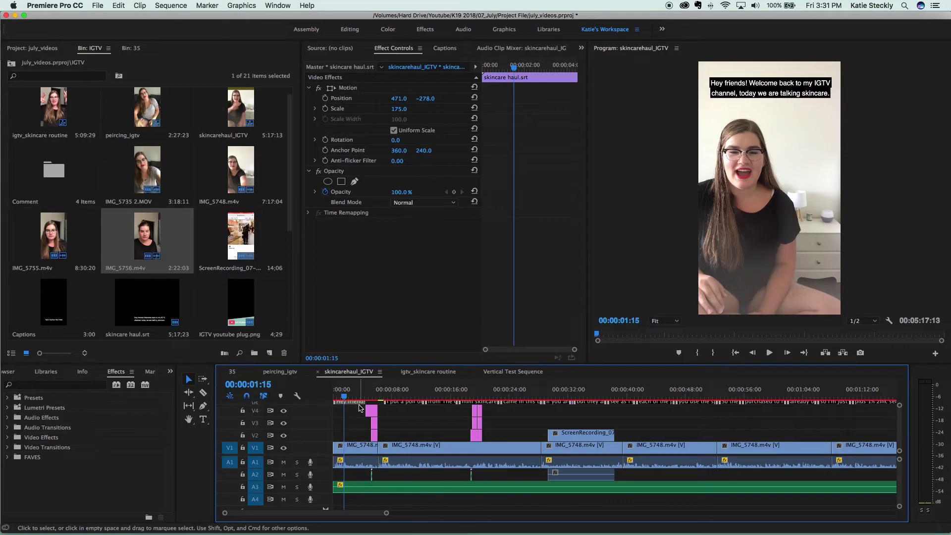
Step: Add skincare haul.srt captions as a new V5 track and review them in the Captions panel
{"action": "left_click_drag", "start_coordinate": [359, 407], "coordinate": [360, 409]}
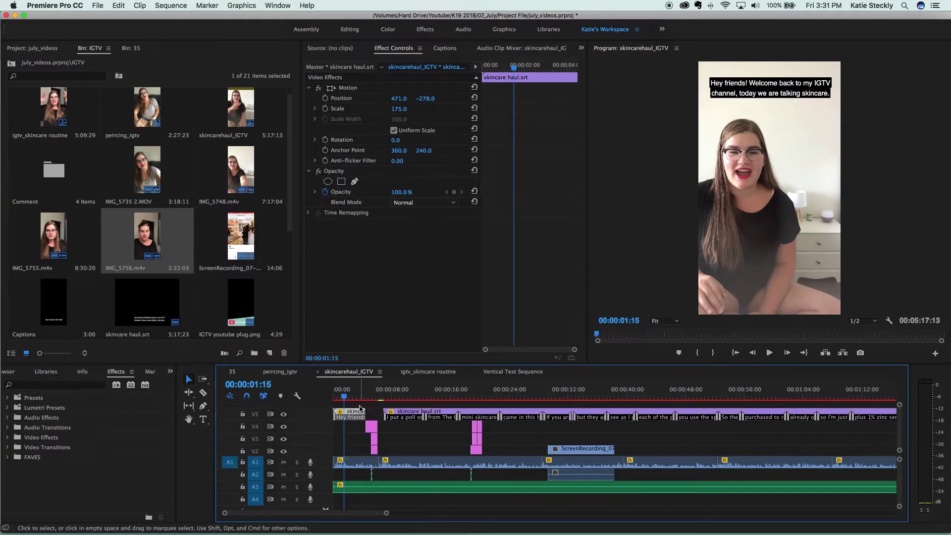
{"action": "left_click", "coordinate": [446, 48]}
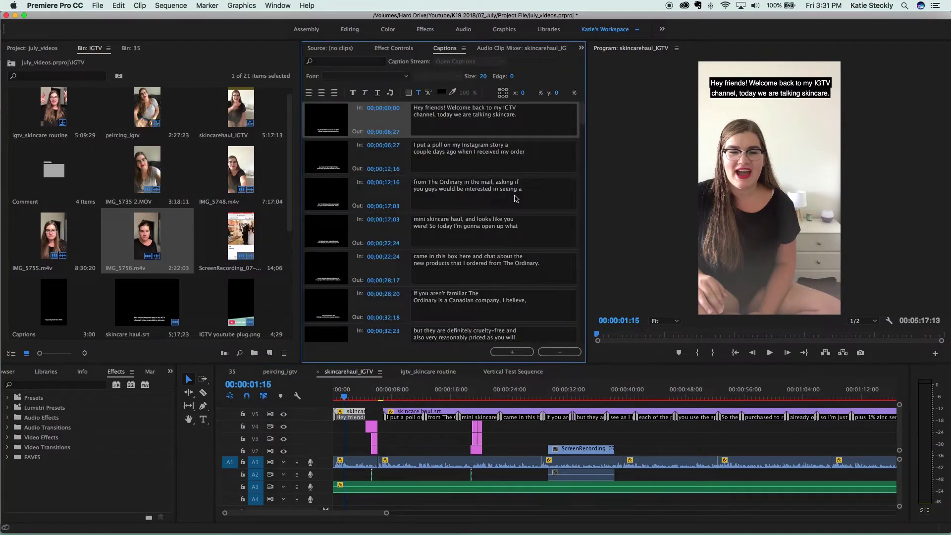
{"action": "scroll", "coordinate": [515, 198], "scroll_direction": "down", "scroll_amount": 10}
{"action": "scroll", "coordinate": [520, 202], "scroll_direction": "up", "scroll_amount": 10}
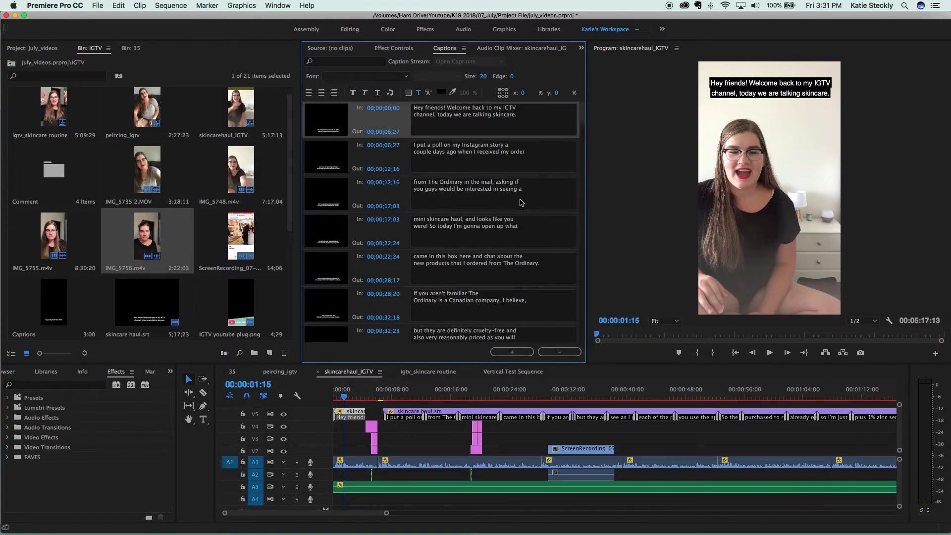